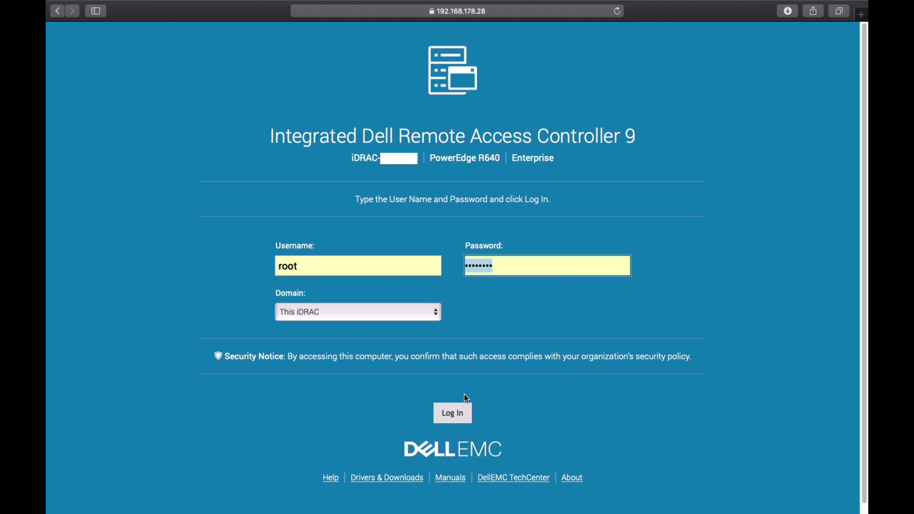
- Log in to iDRAC 9 as root with Domain set to This iDRAC
click(451, 412)
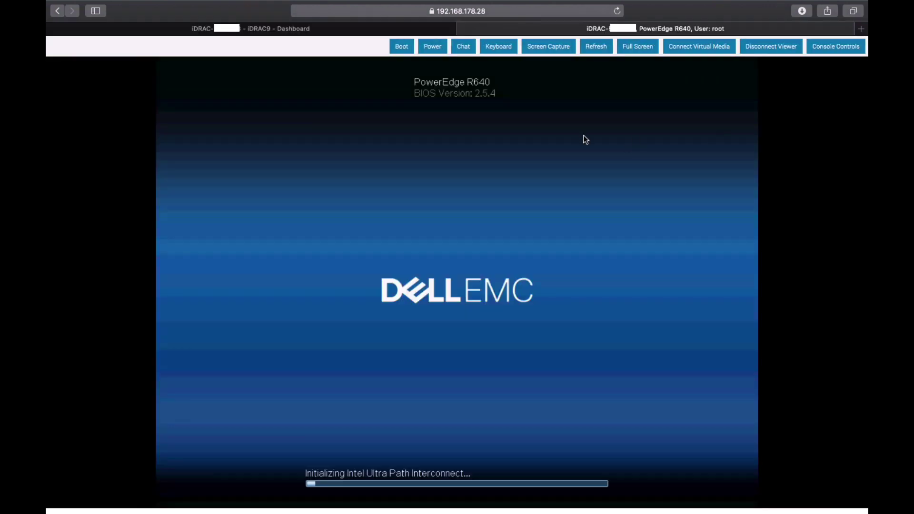
- Make the console full screen and enter System Setup with F2 during POST
click(637, 46)
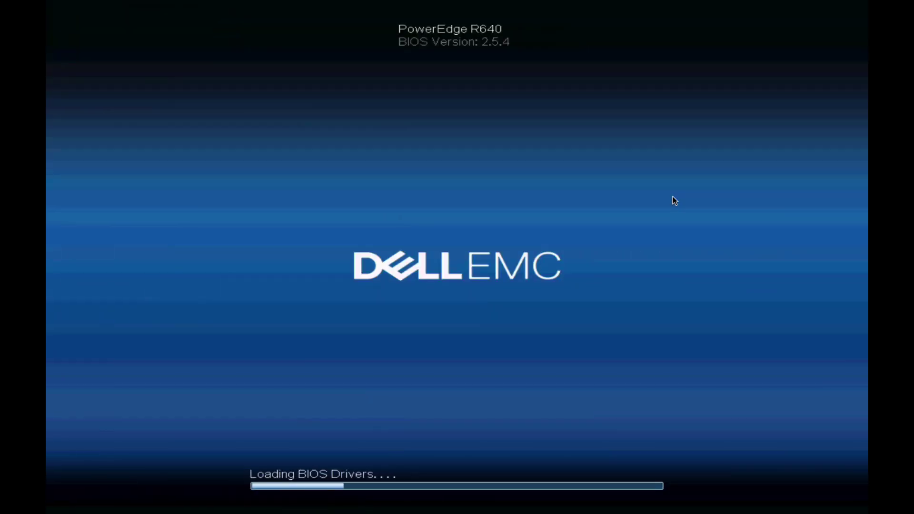
key(F2)
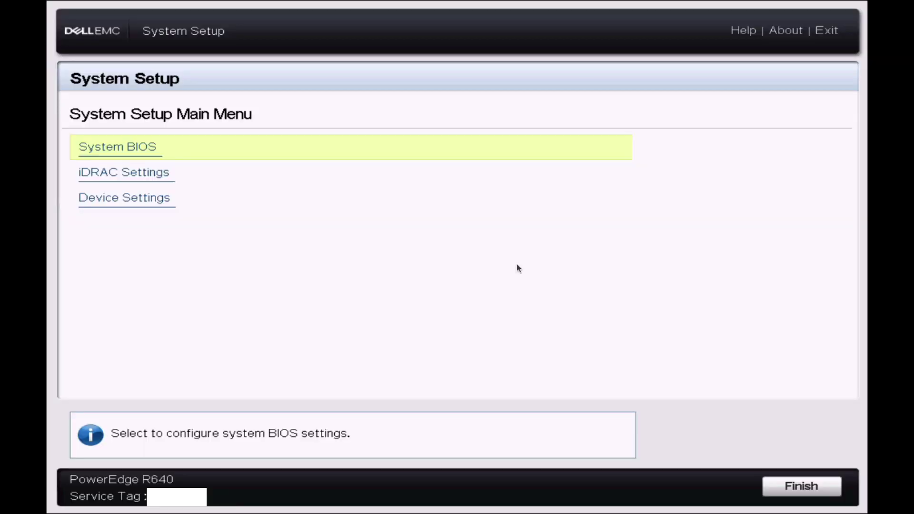
- Go through Device Settings to the PERC H330 Mini's Configuration Management page
click(124, 203)
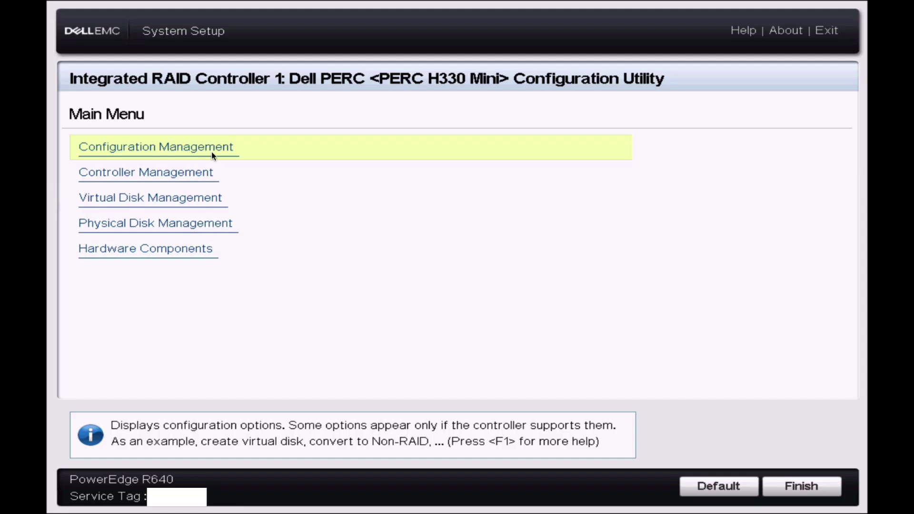
click(186, 150)
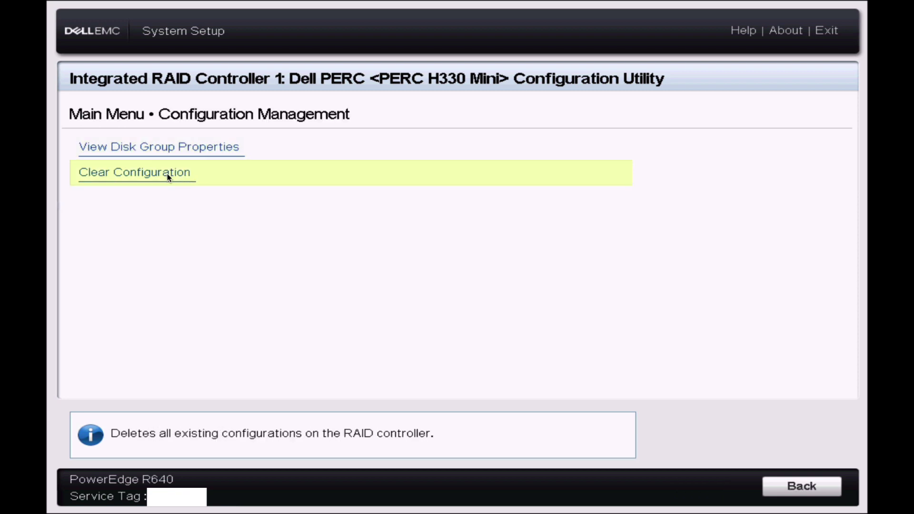
- Clear the PERC H330 Mini configuration, confirming removal of all virtual disks and hot spares
click(168, 178)
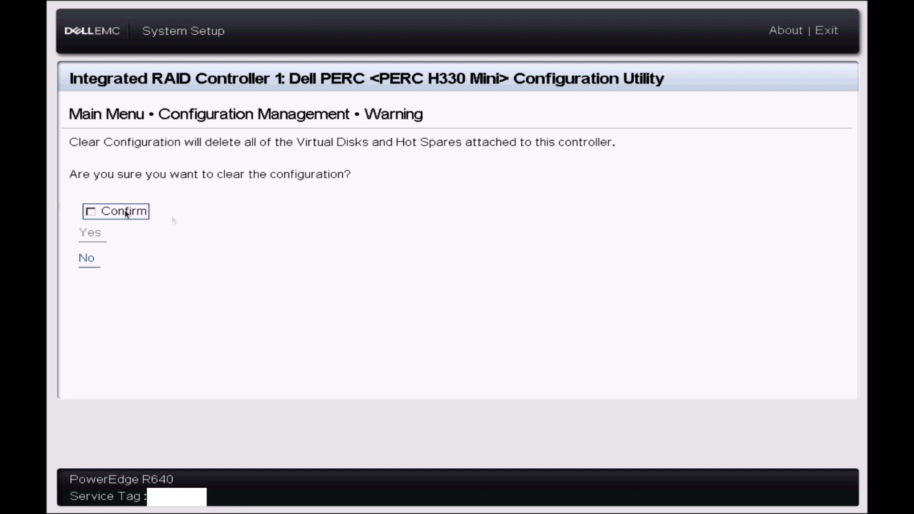
click(90, 212)
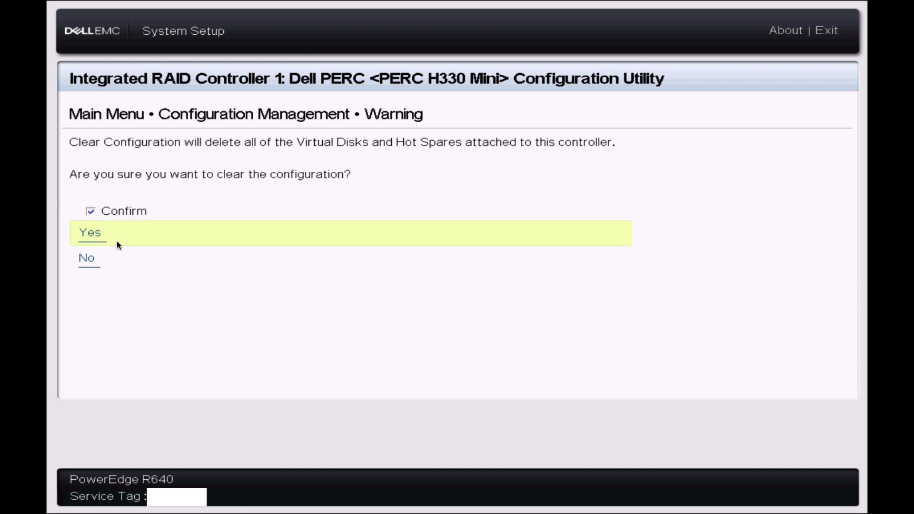
click(86, 232)
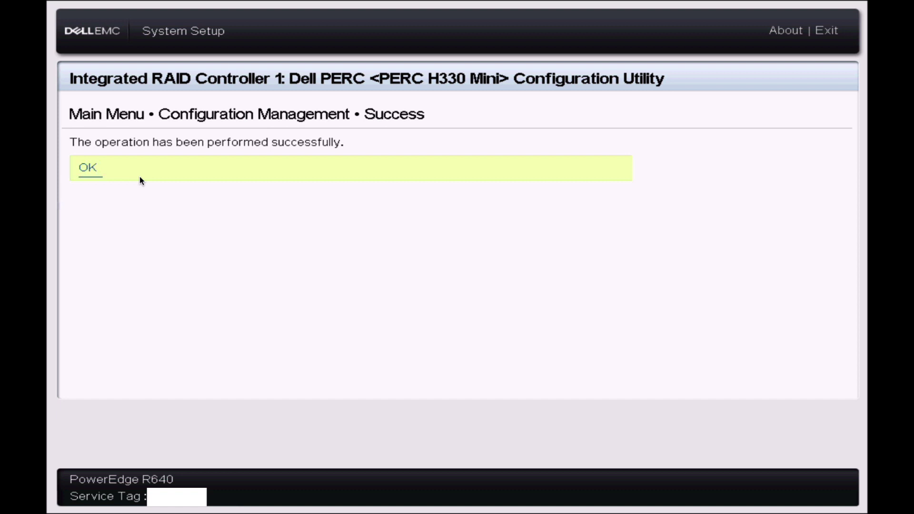
click(90, 169)
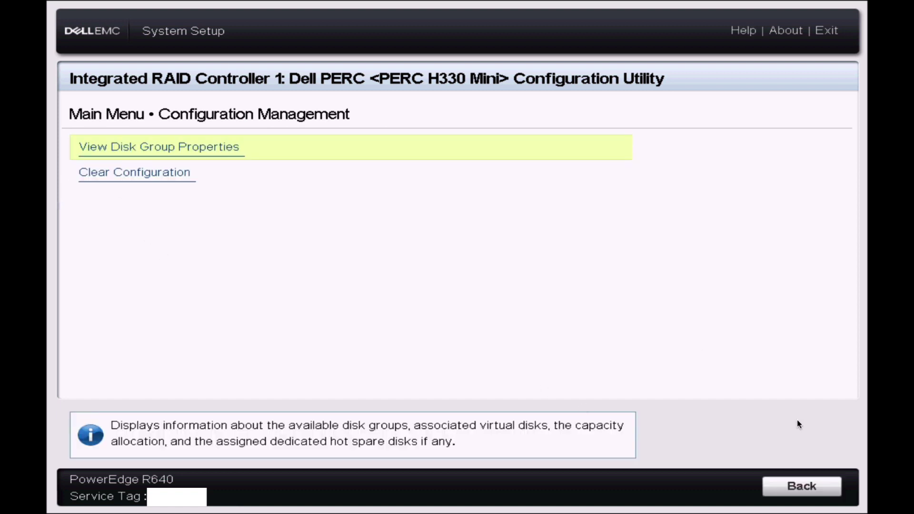
- Check Controller Management and Advanced Controller Properties, noting Non-RAID Disk Mode is enabled
click(791, 483)
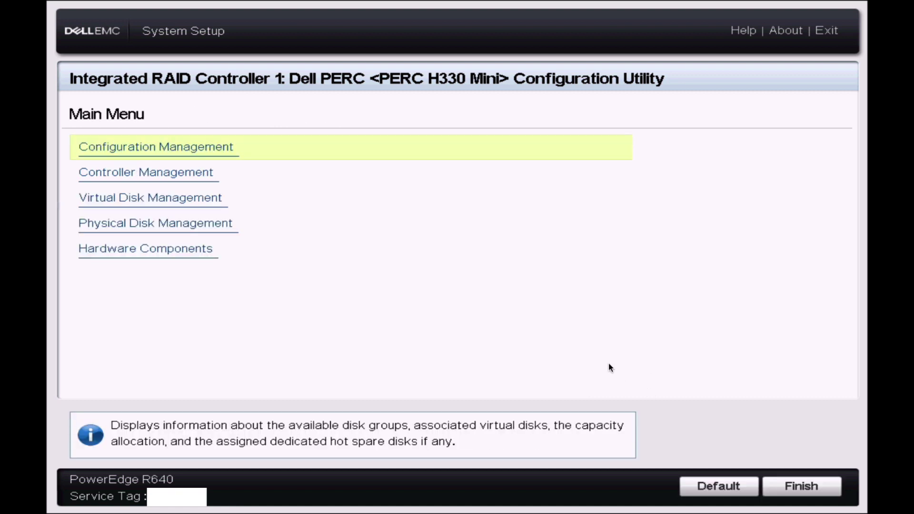
click(142, 176)
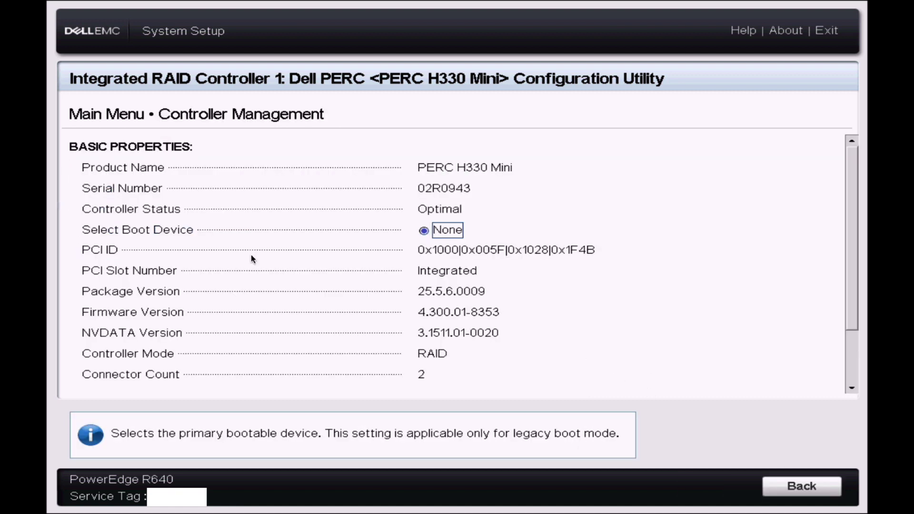
click(848, 351)
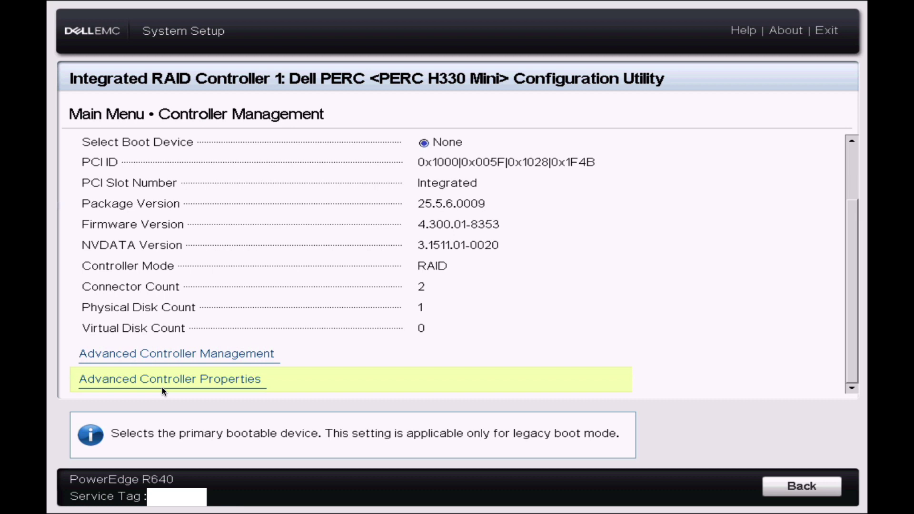
click(208, 377)
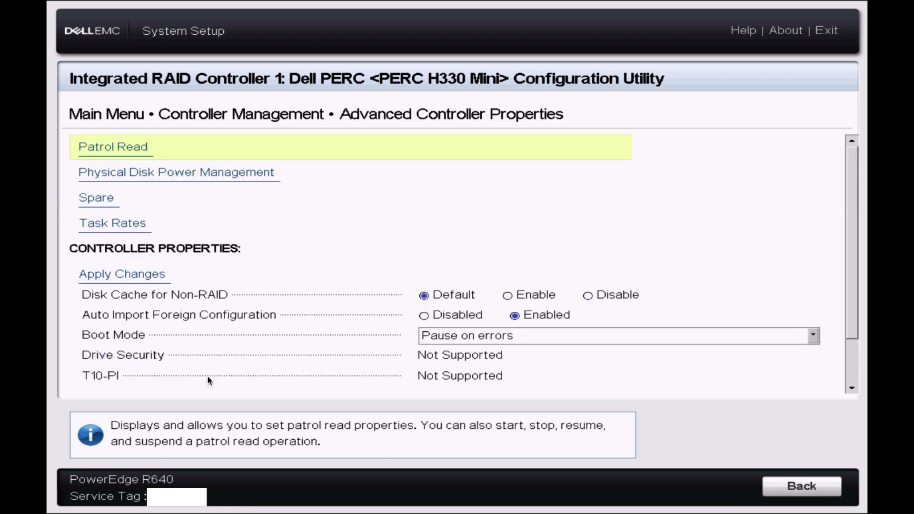
click(849, 363)
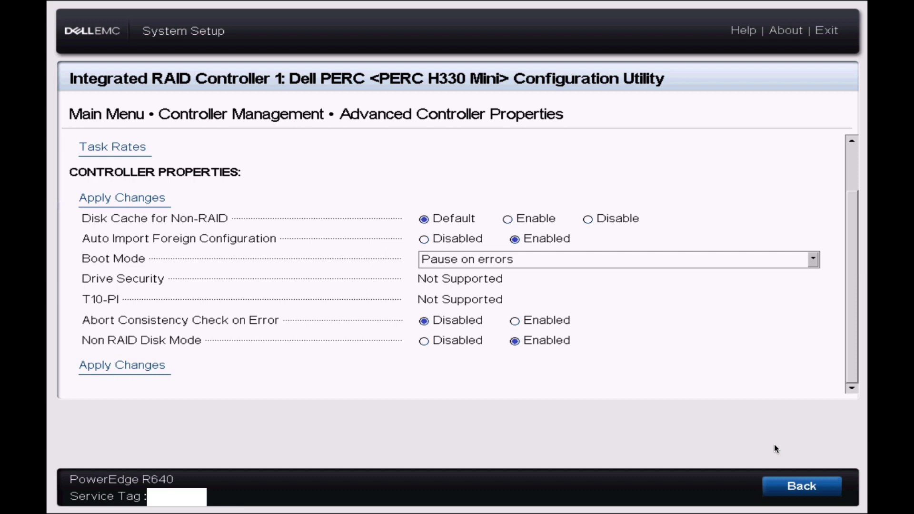
click(797, 486)
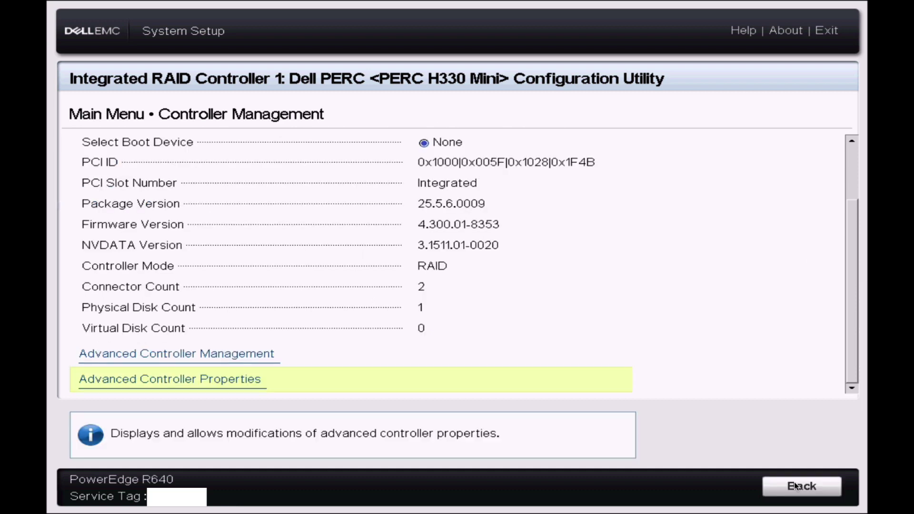
click(797, 486)
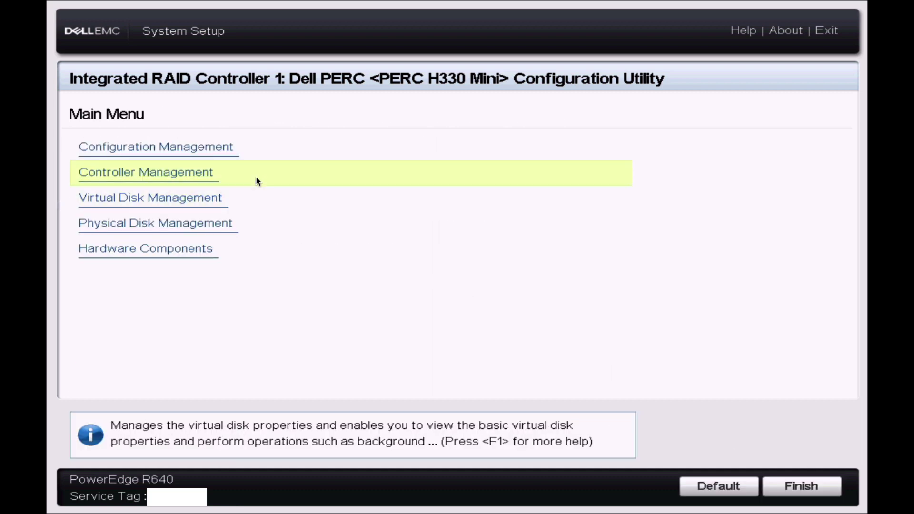
- Start a new RAID0 virtual disk from Configuration Management and reach physical disk selection
click(162, 148)
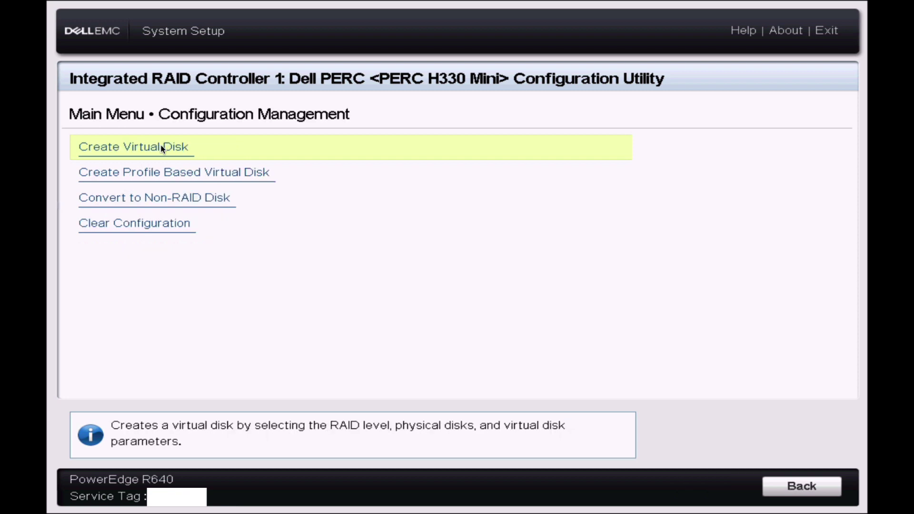
click(136, 150)
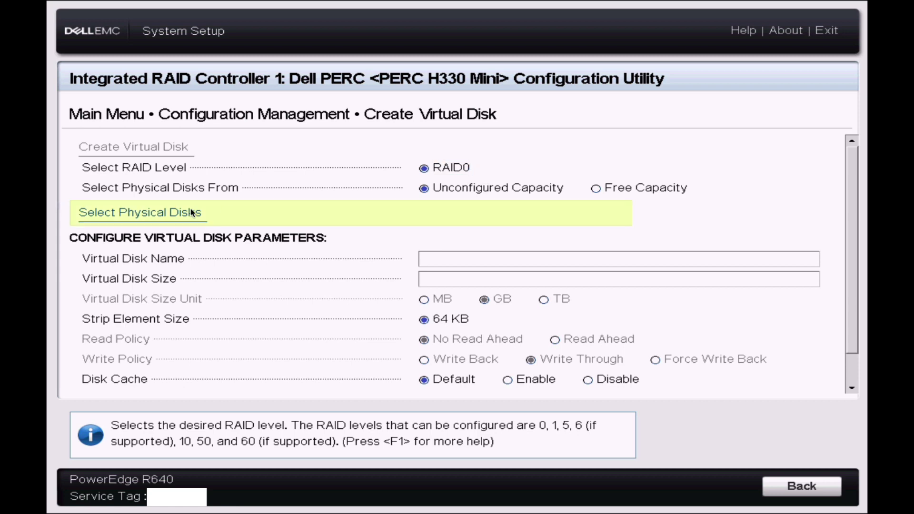
click(155, 215)
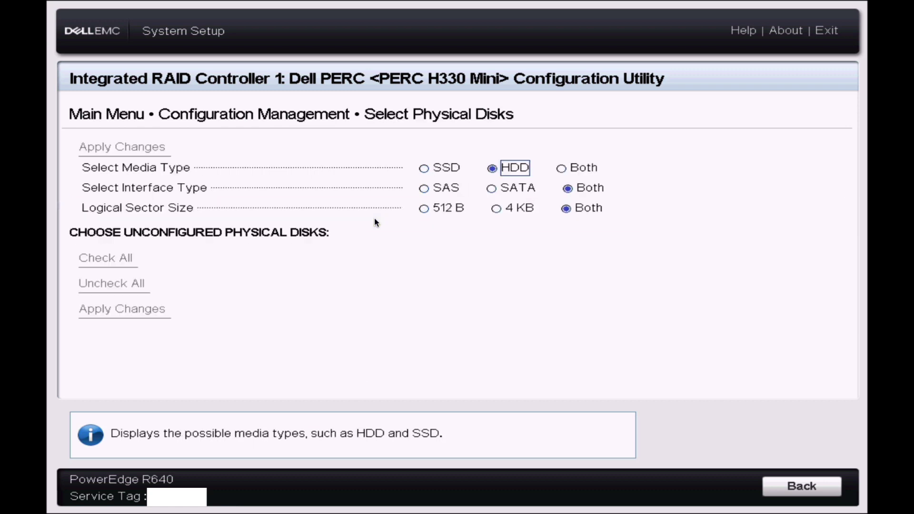
- Filter Media Type to SSD and apply the 446.625 GB SSD as the disk's drive
click(423, 169)
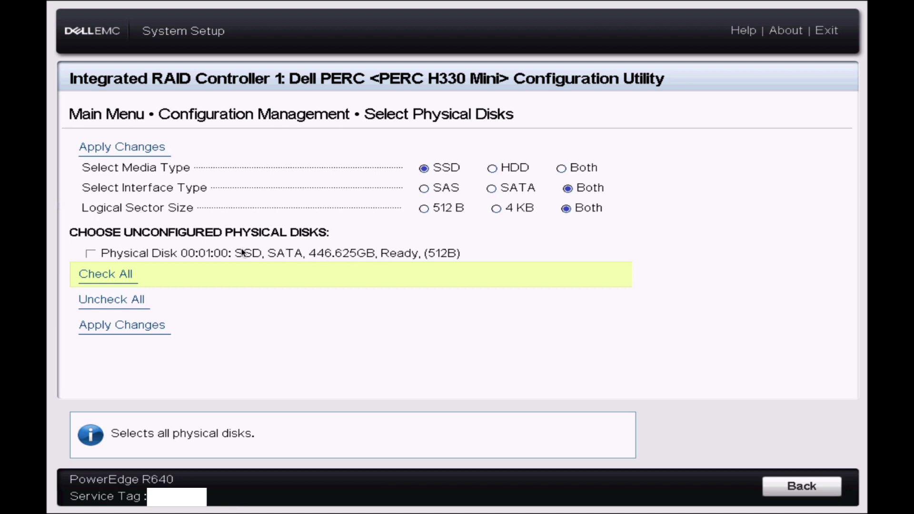
click(90, 254)
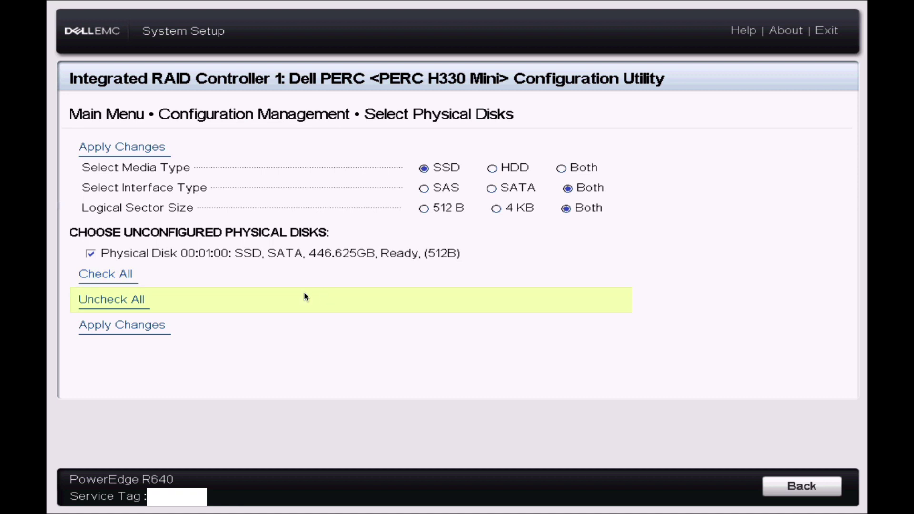
click(117, 325)
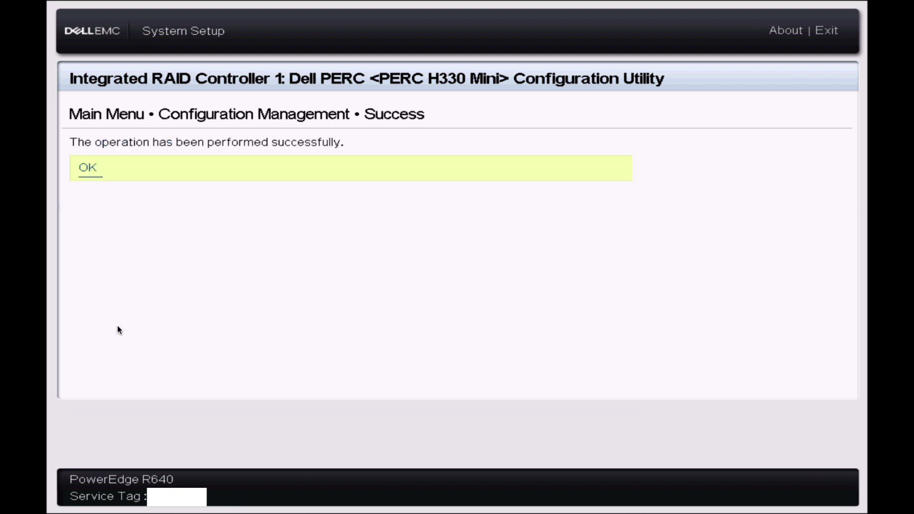
click(87, 170)
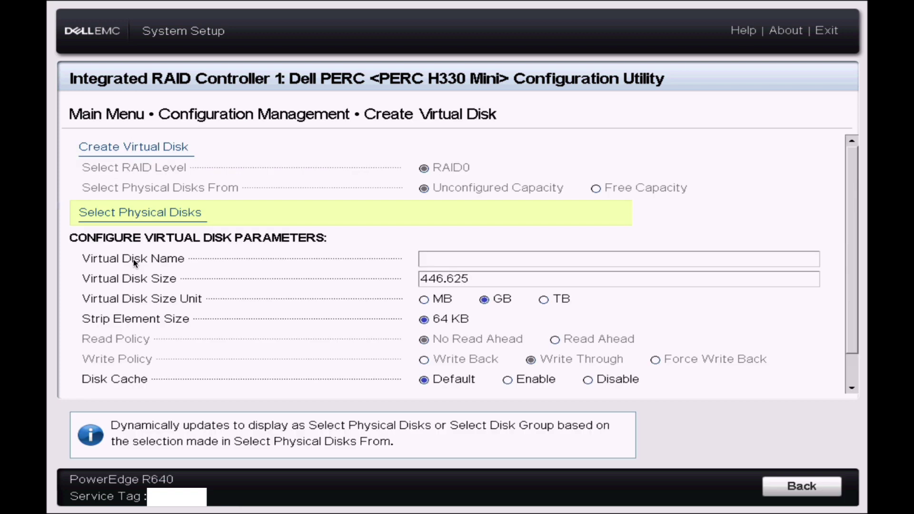
- Enter VD0 as the name and review the 64 KB strip size and no-initialization defaults
click(427, 263)
text(V)
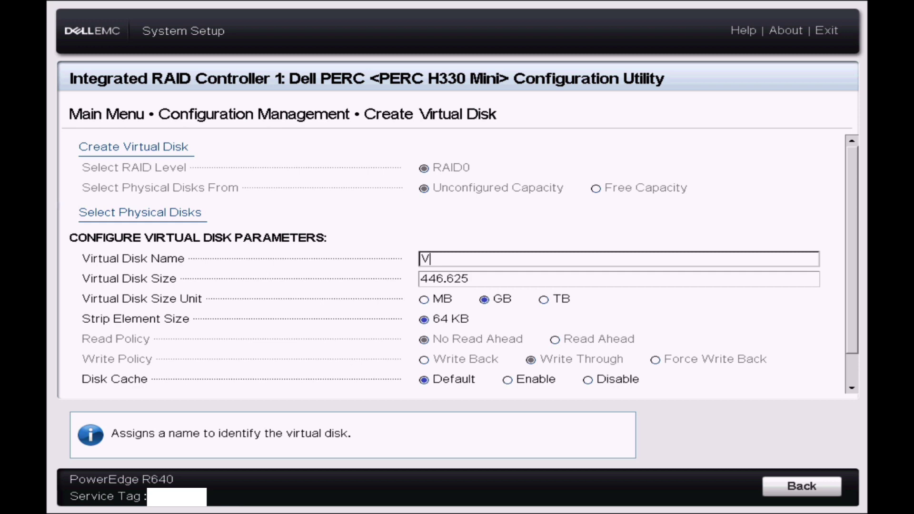
text(D0)
click(850, 371)
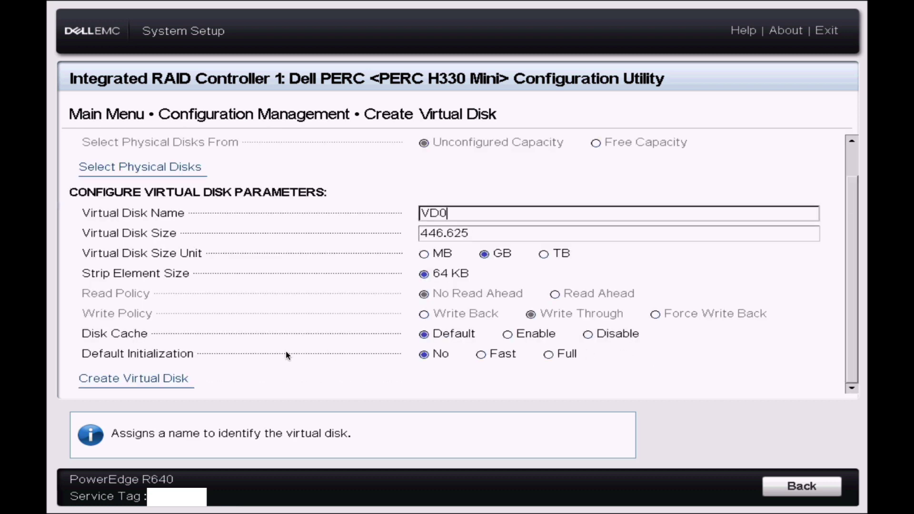
- Create VD0, confirming that existing data on the SSD will be erased
click(141, 384)
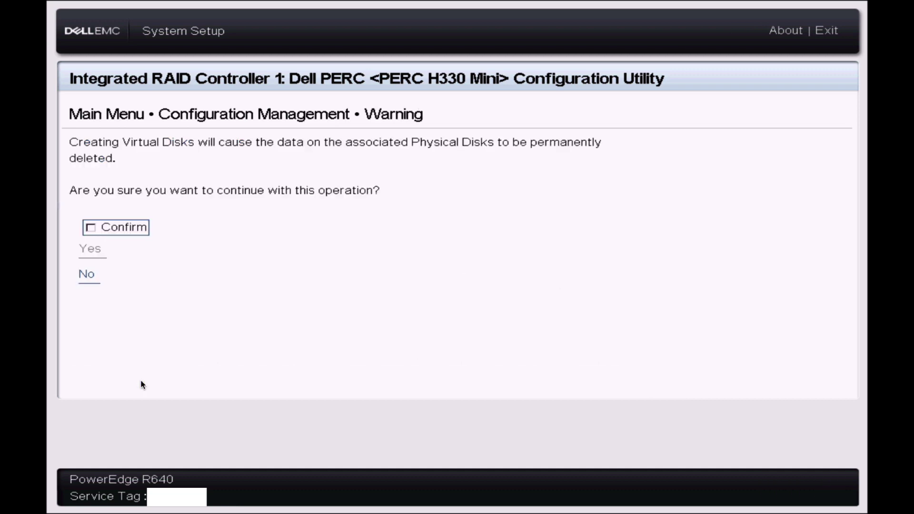
click(91, 227)
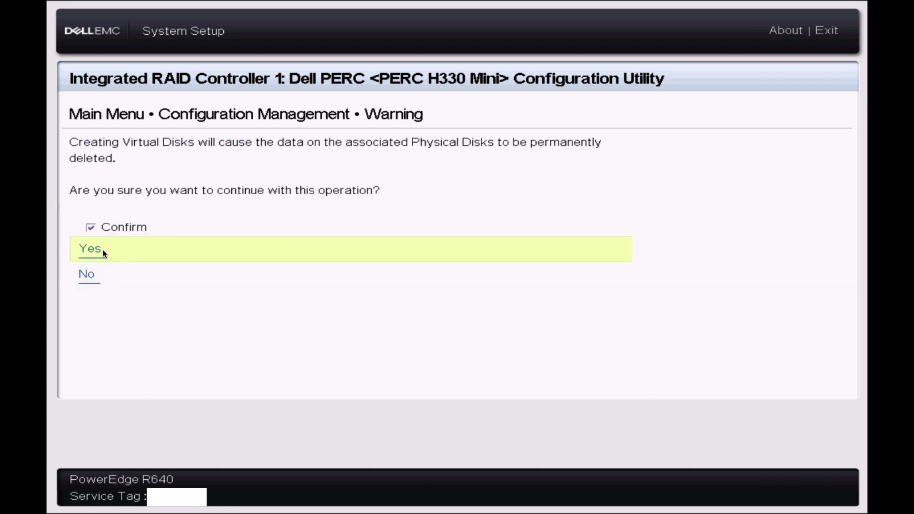
click(91, 248)
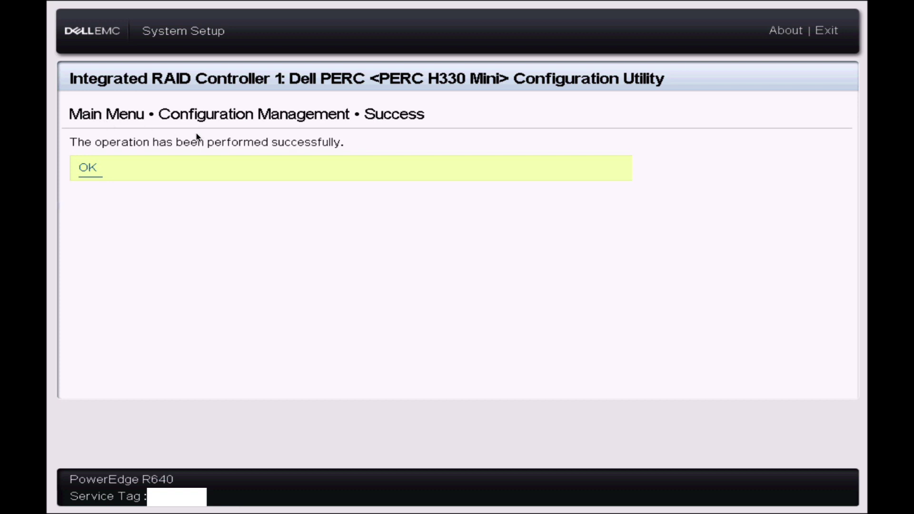
click(91, 168)
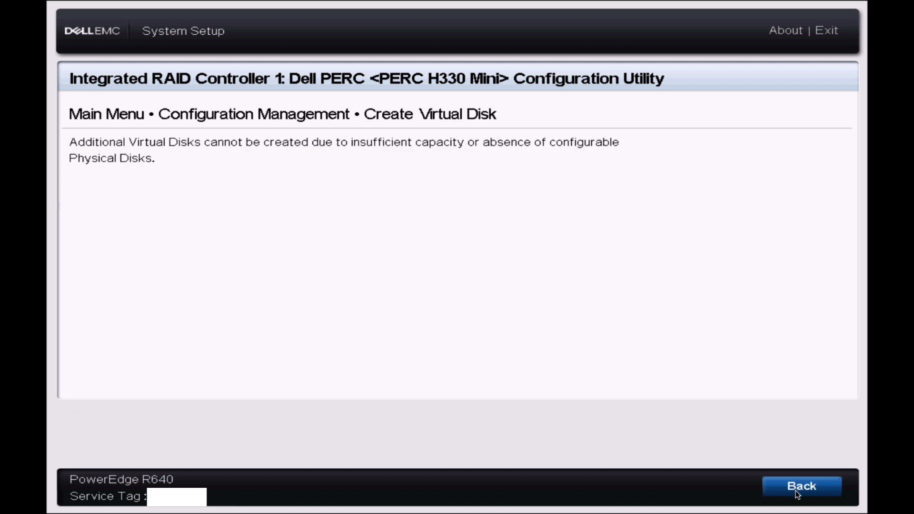
- Back out to the RAID utility main menu and finish out of System Setup to reboot
click(795, 492)
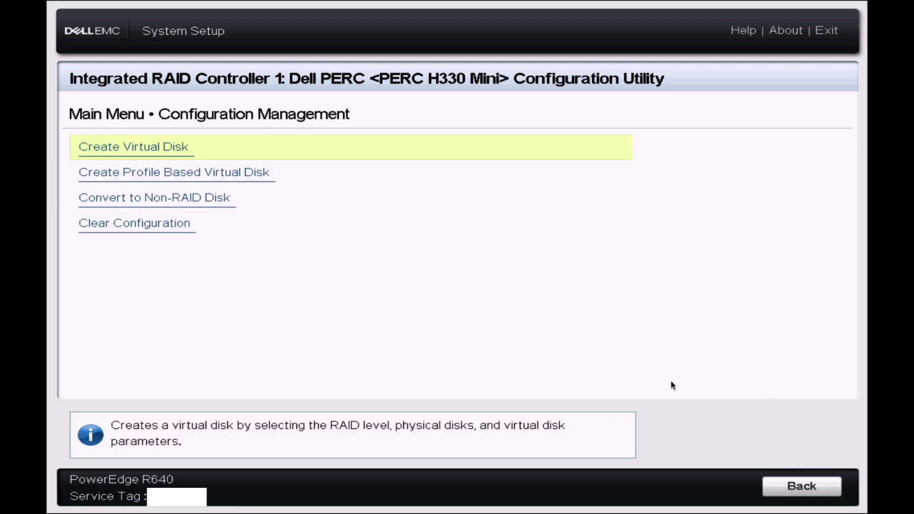
click(790, 489)
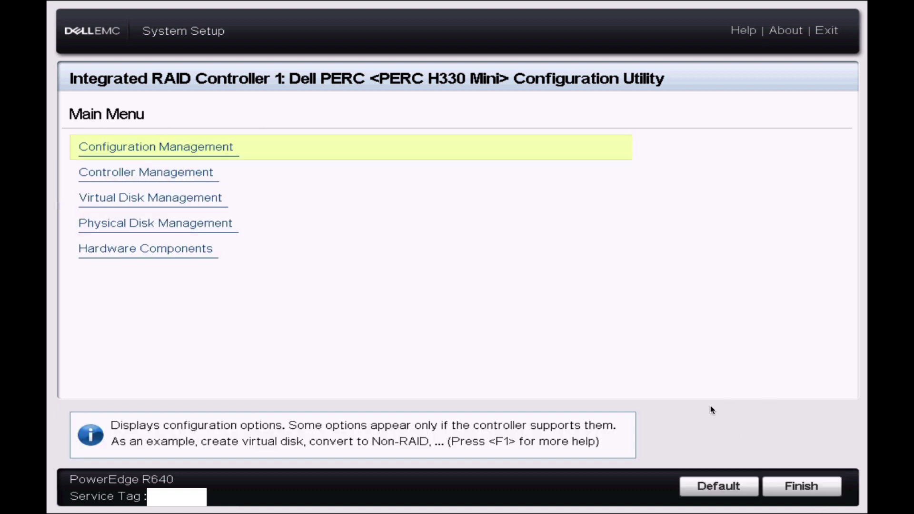
click(807, 487)
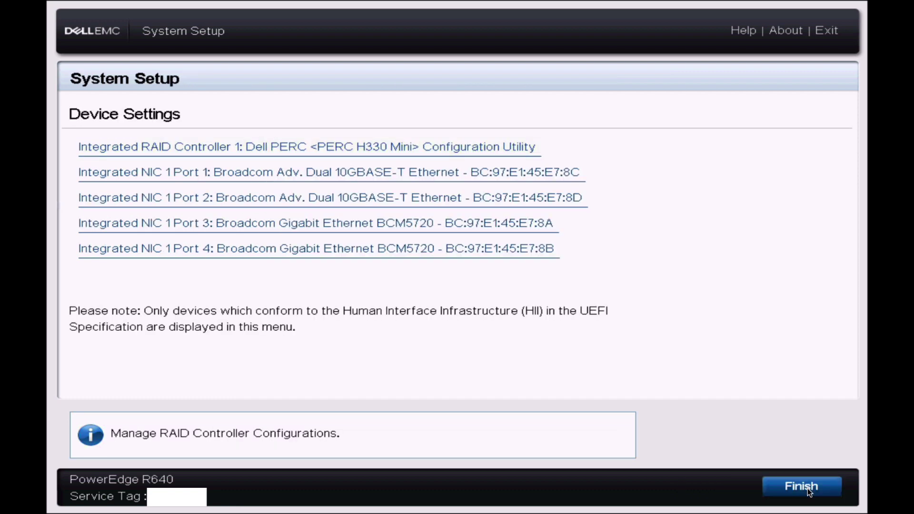
click(808, 487)
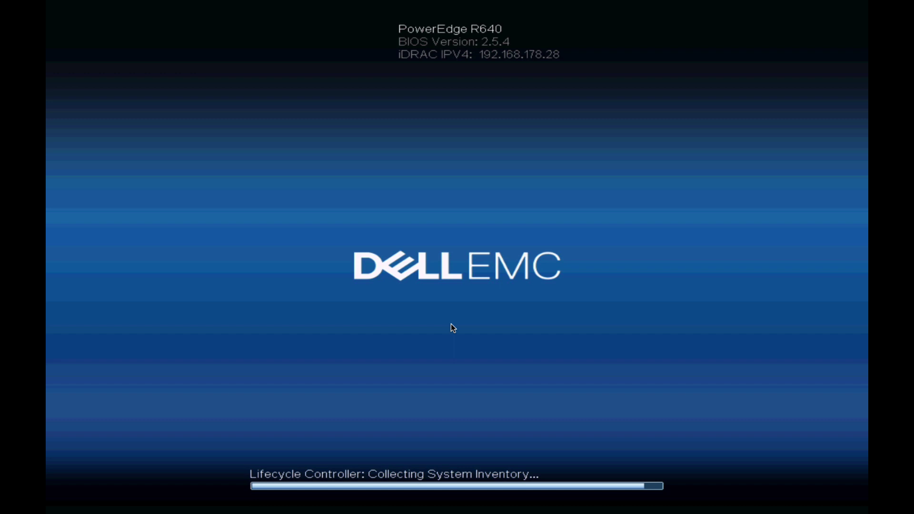